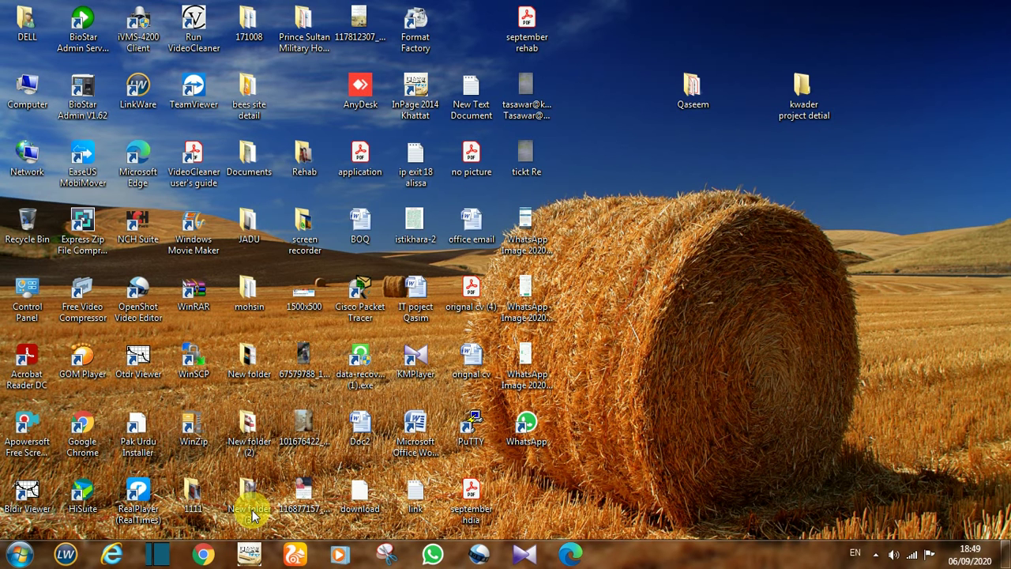
# Step: Open Google Chrome and go to mol.gov.sa
pyautogui.click(204, 555)
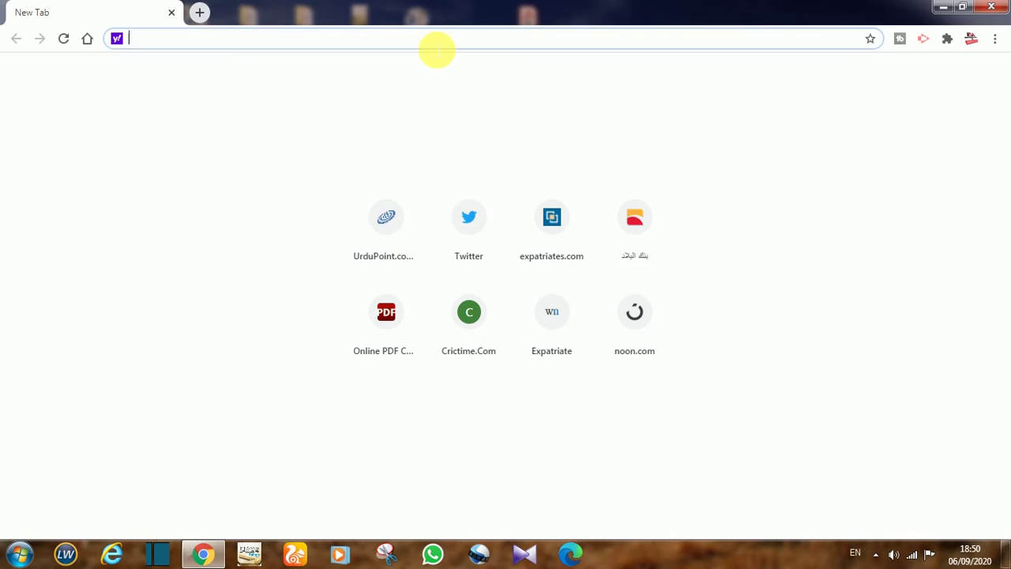
pyautogui.write('mol.gov.sa')
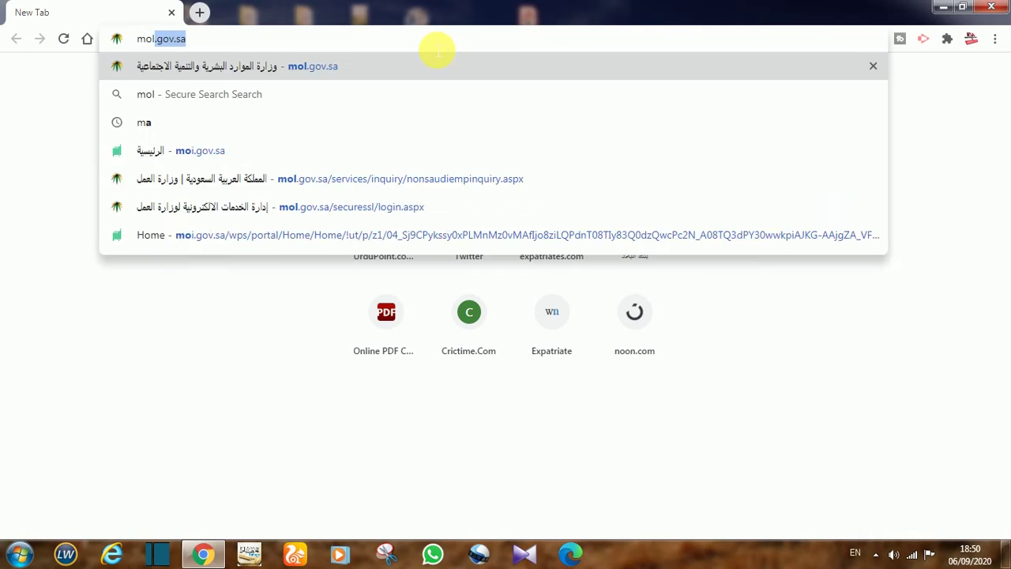
pyautogui.press('Return')
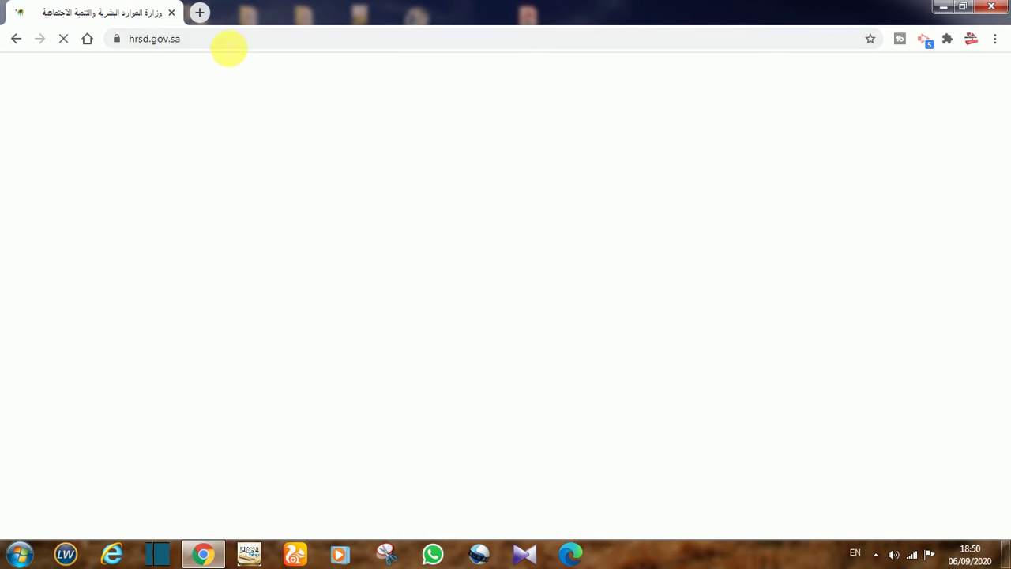
# Step: Search Google for "mol calculator" and open the Labor Education End of Service Reward Calculator result
pyautogui.click(228, 44)
pyautogui.write('g')
pyautogui.press('Return')
pyautogui.click(397, 282)
pyautogui.write('moi')
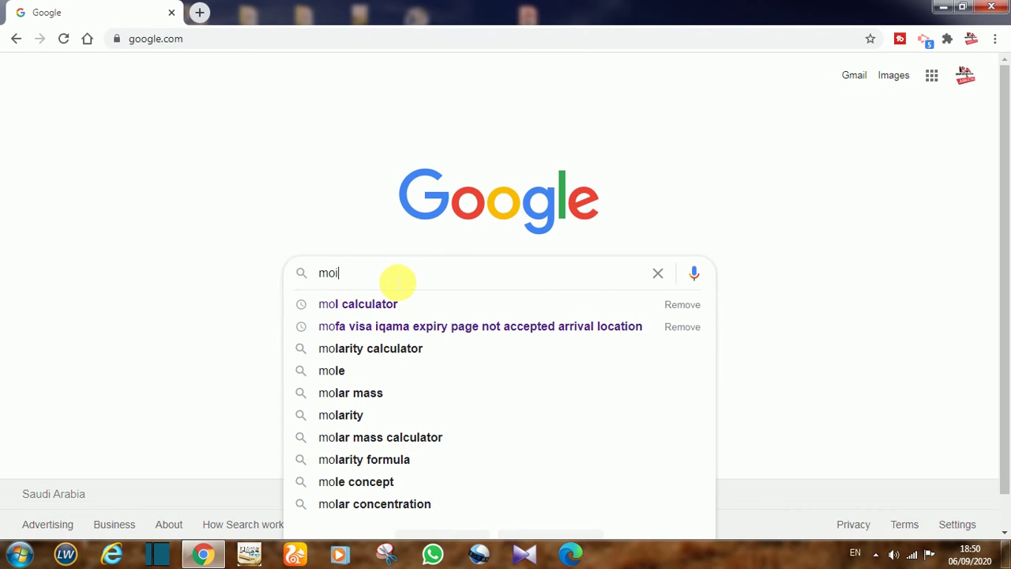
pyautogui.press('BackSpace')
pyautogui.write('l')
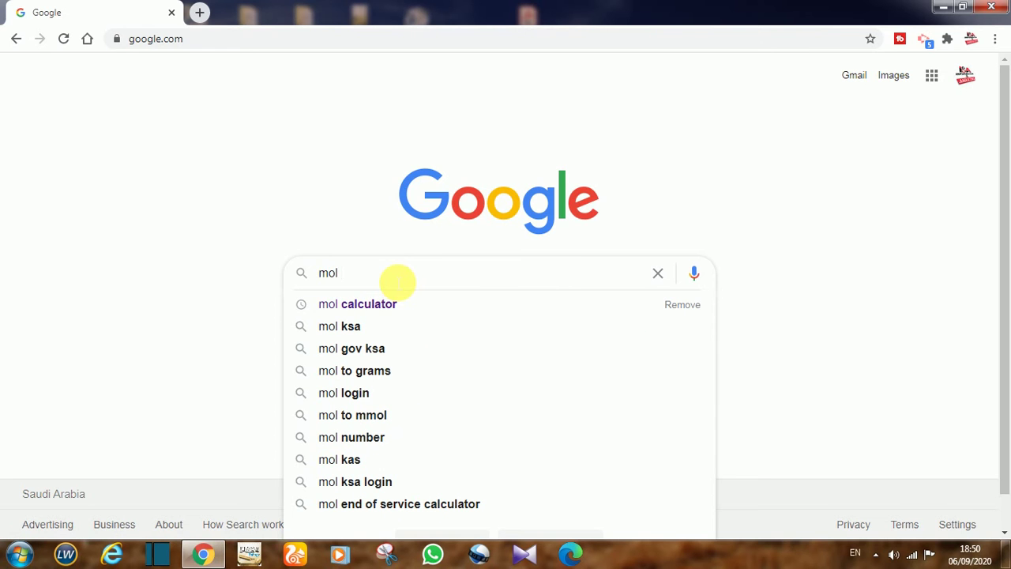
pyautogui.press('Down')
pyautogui.click(387, 305)
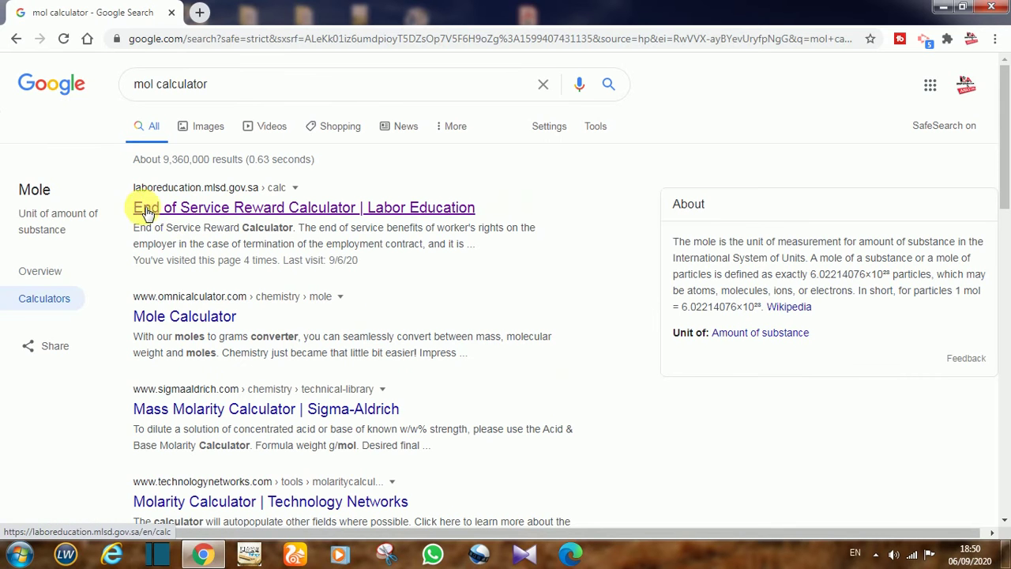
pyautogui.click(444, 214)
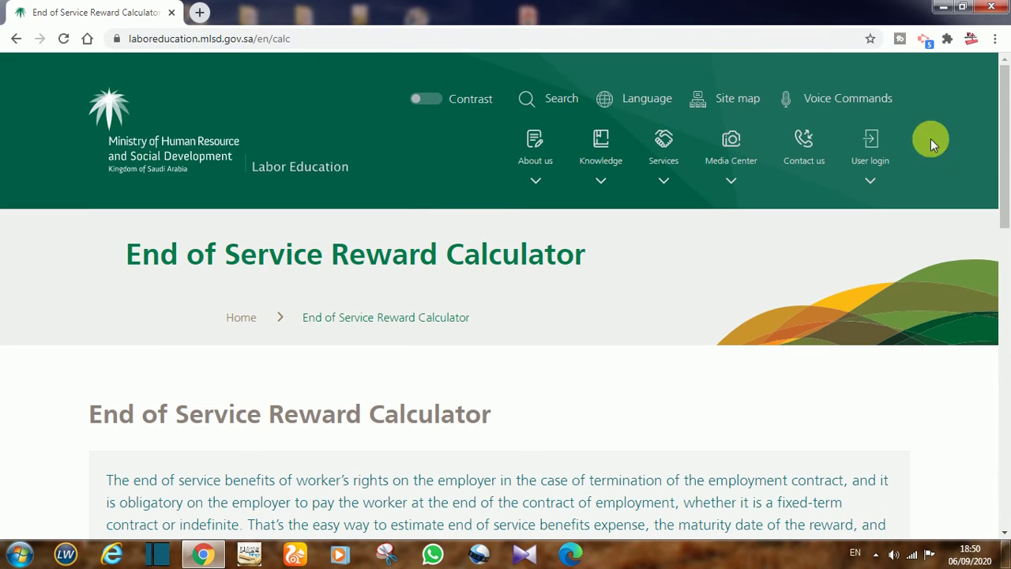
# Step: Set the contract type to Unlimited period and the end of service reason to Termination of the contract by the employer
pyautogui.moveTo(1004, 150); pyautogui.dragTo(1001, 205)
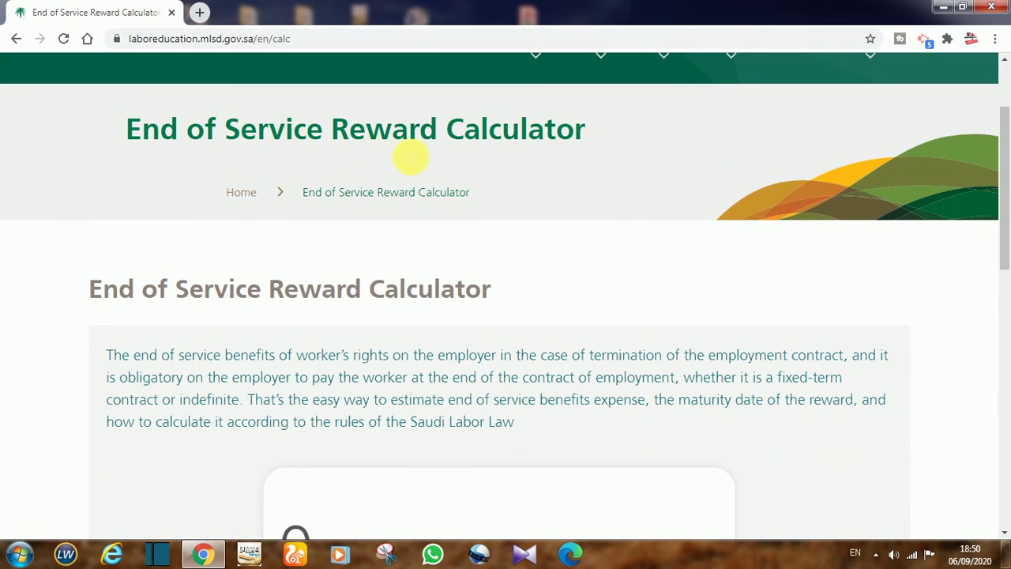
pyautogui.moveTo(1006, 140); pyautogui.dragTo(998, 276)
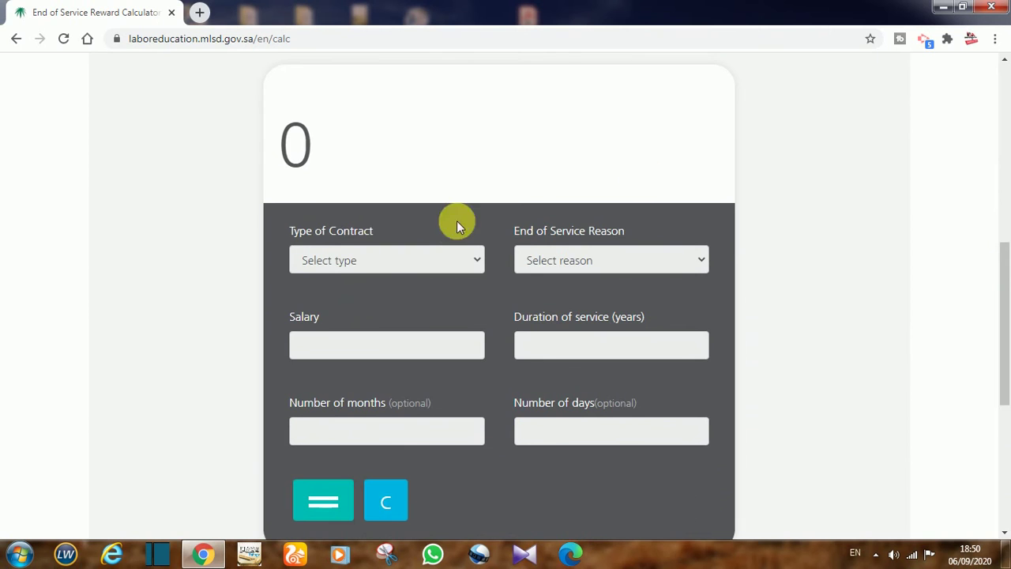
pyautogui.click(385, 259)
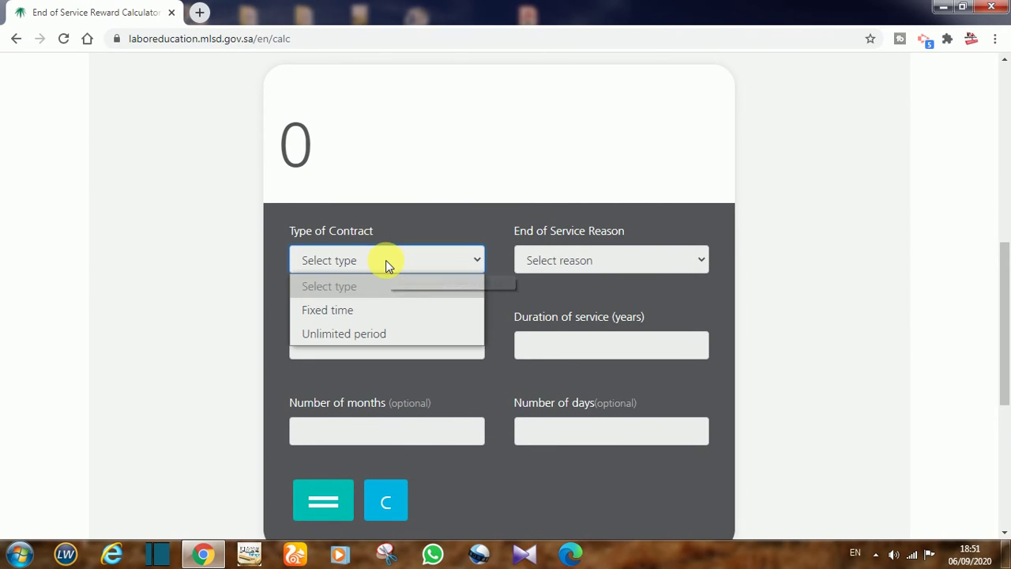
pyautogui.click(350, 335)
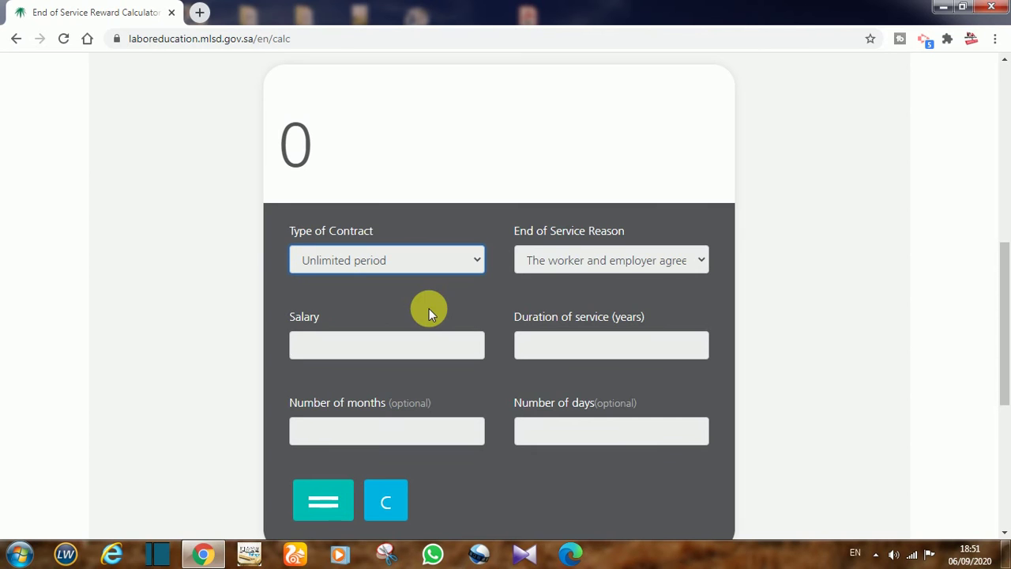
pyautogui.click(566, 261)
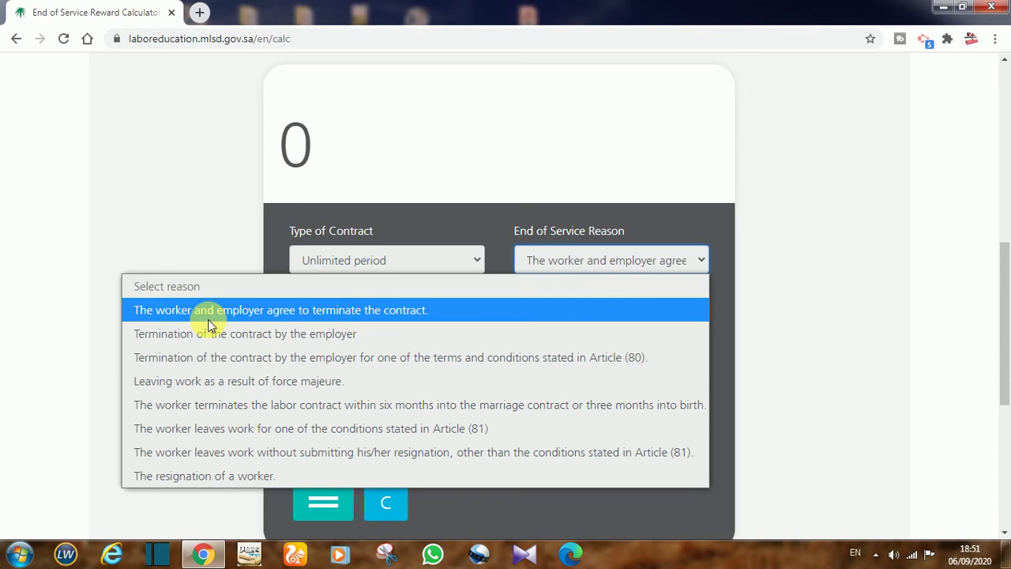
pyautogui.click(357, 332)
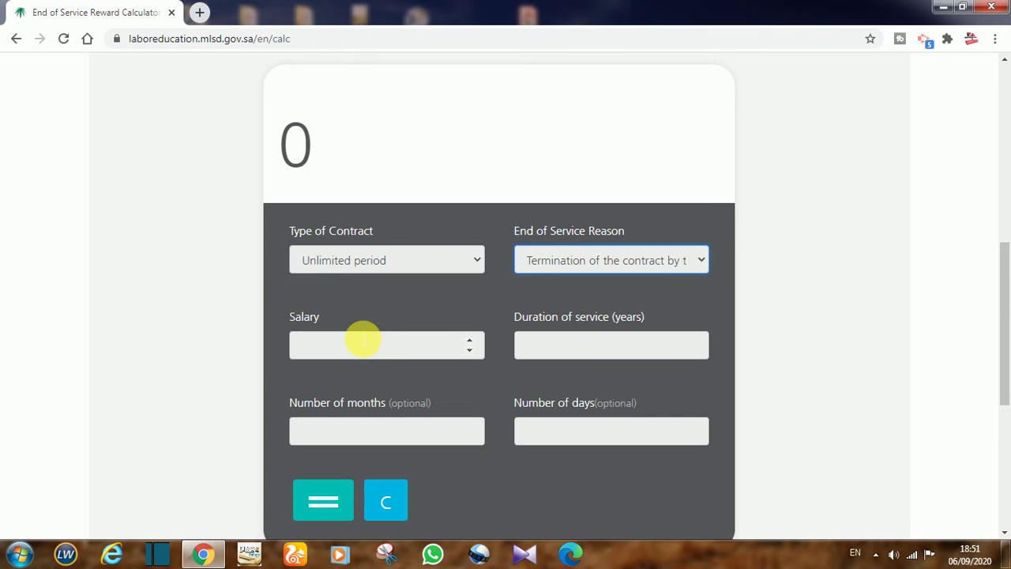
# Step: Enter a salary of 4500 and a service duration of 4 years, 11 months and 1 day, and calculate the reward
pyautogui.click(357, 356)
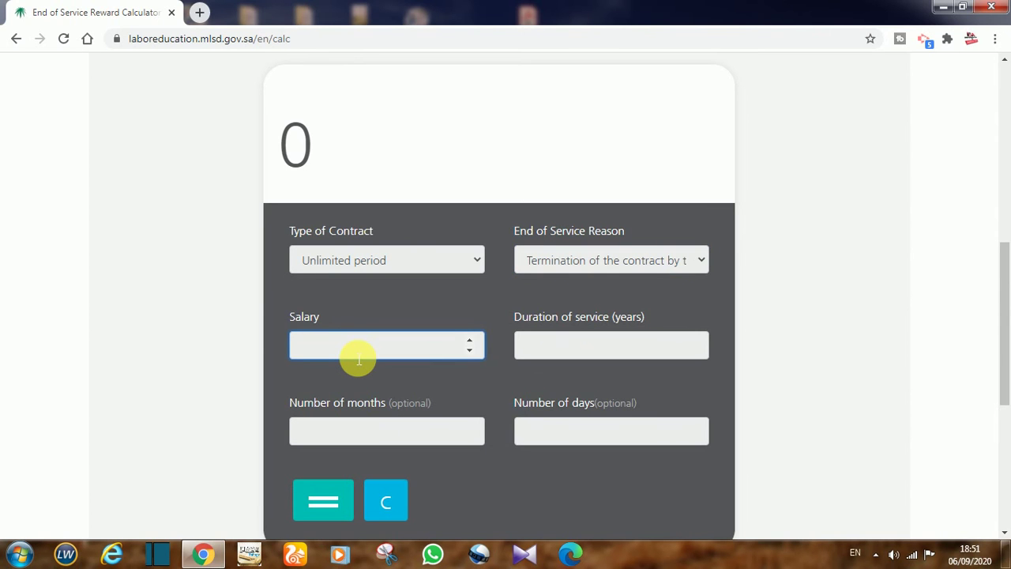
pyautogui.write('4500')
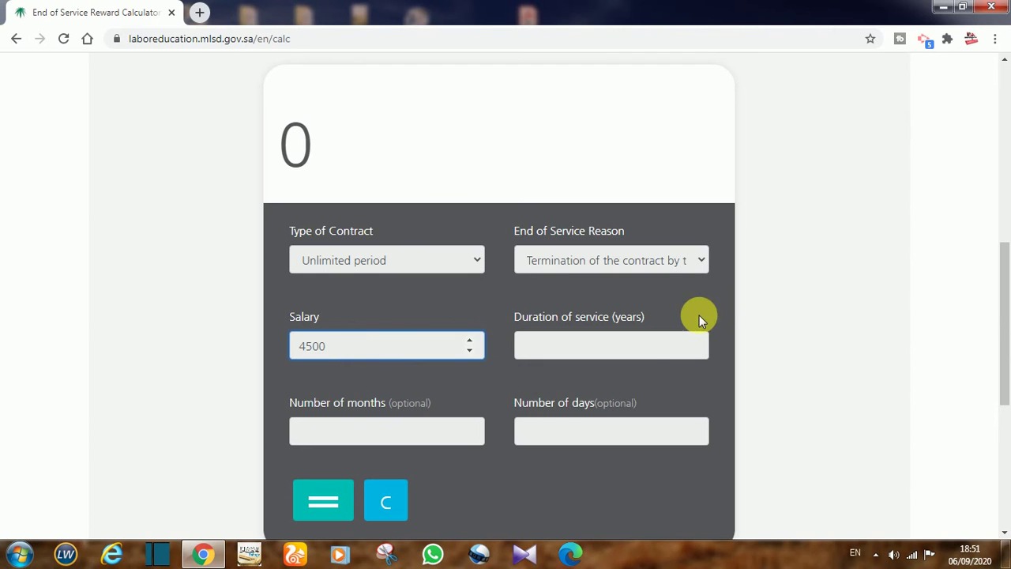
pyautogui.click(641, 349)
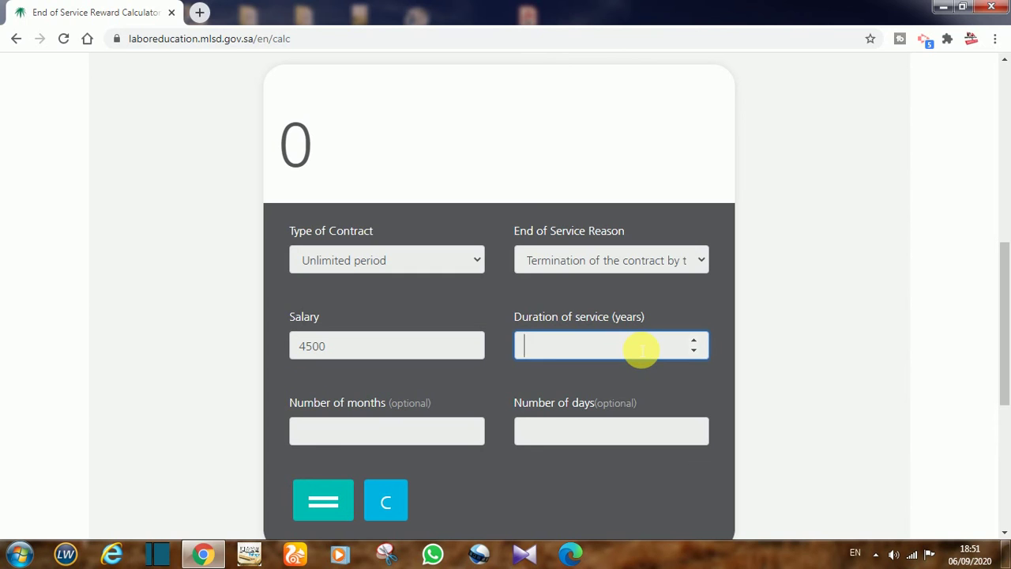
pyautogui.write('4')
pyautogui.click(383, 437)
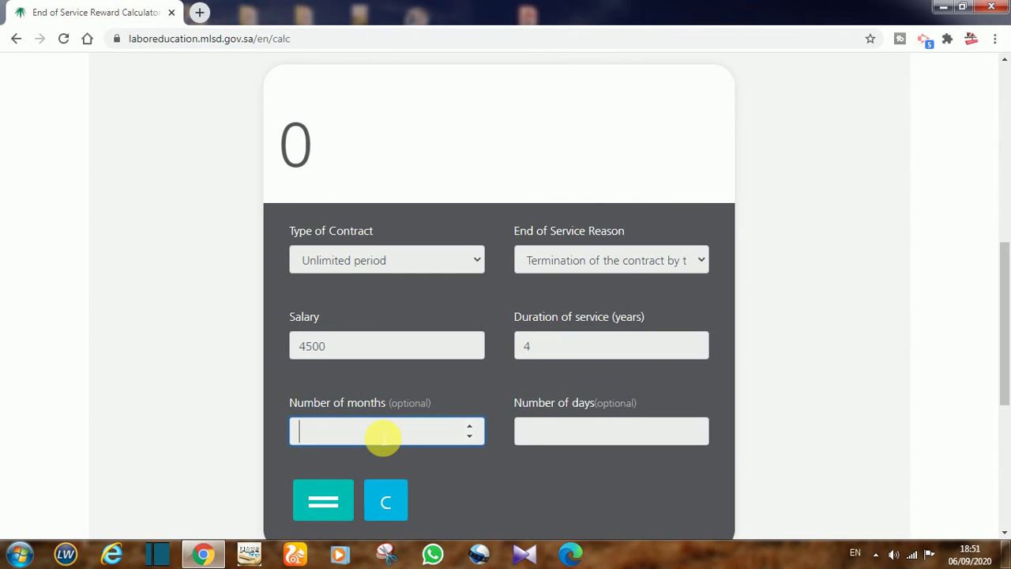
pyautogui.write('11')
pyautogui.click(570, 442)
pyautogui.write('1')
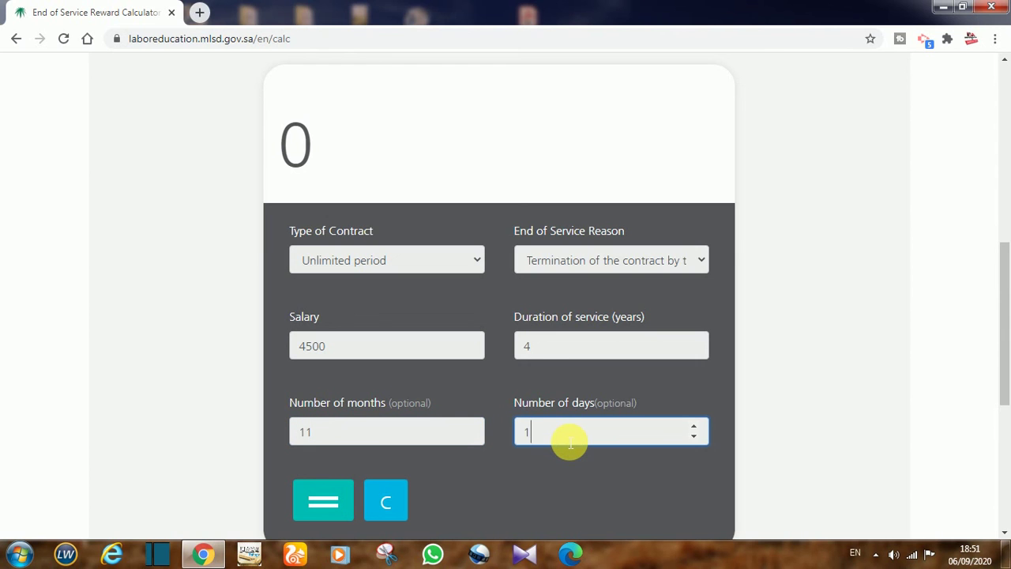
pyautogui.click(332, 505)
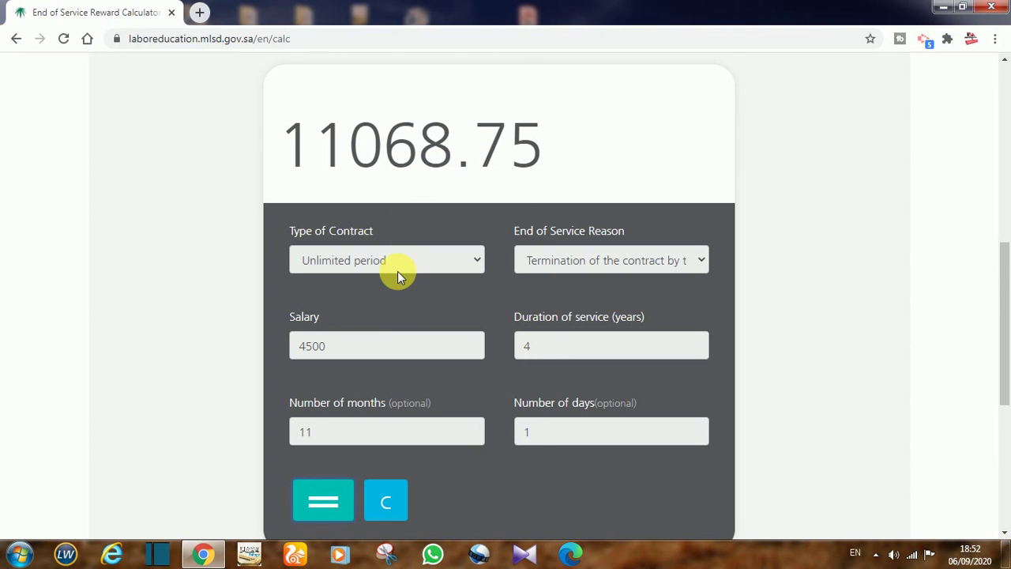
# Step: Change the end of service reason to The resignation of a worker and recalculate the reward
pyautogui.click(577, 268)
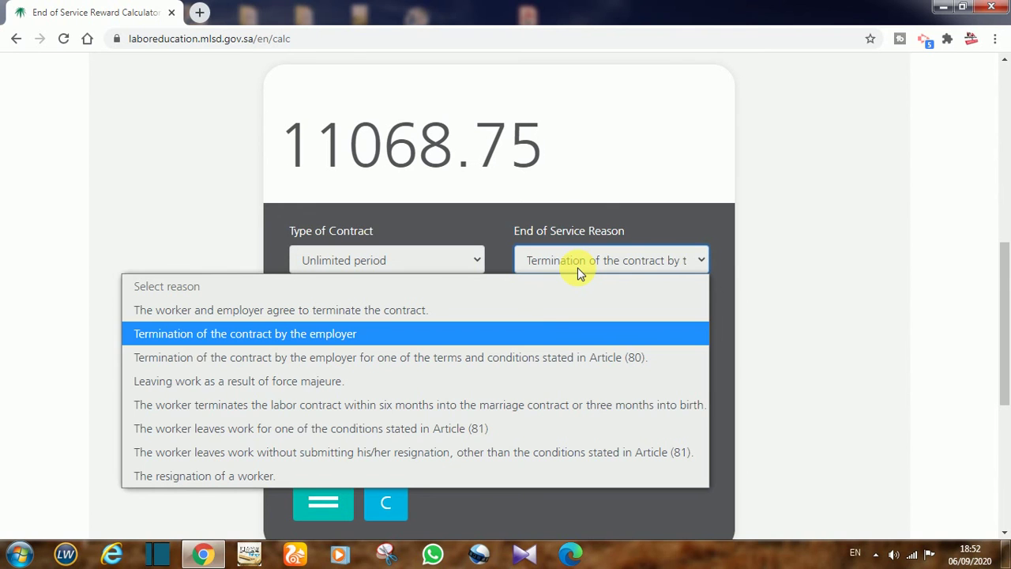
pyautogui.click(348, 471)
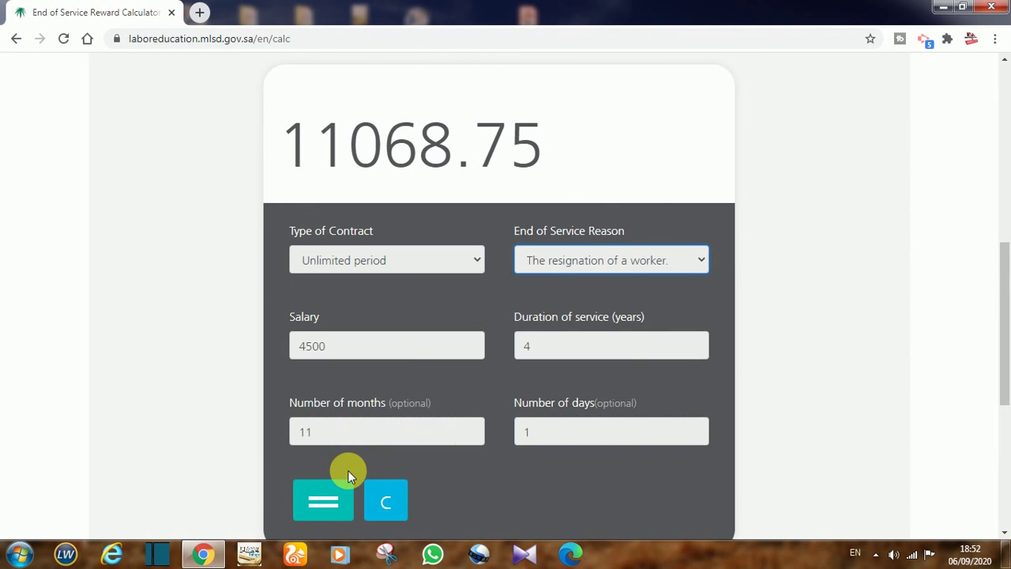
pyautogui.click(331, 508)
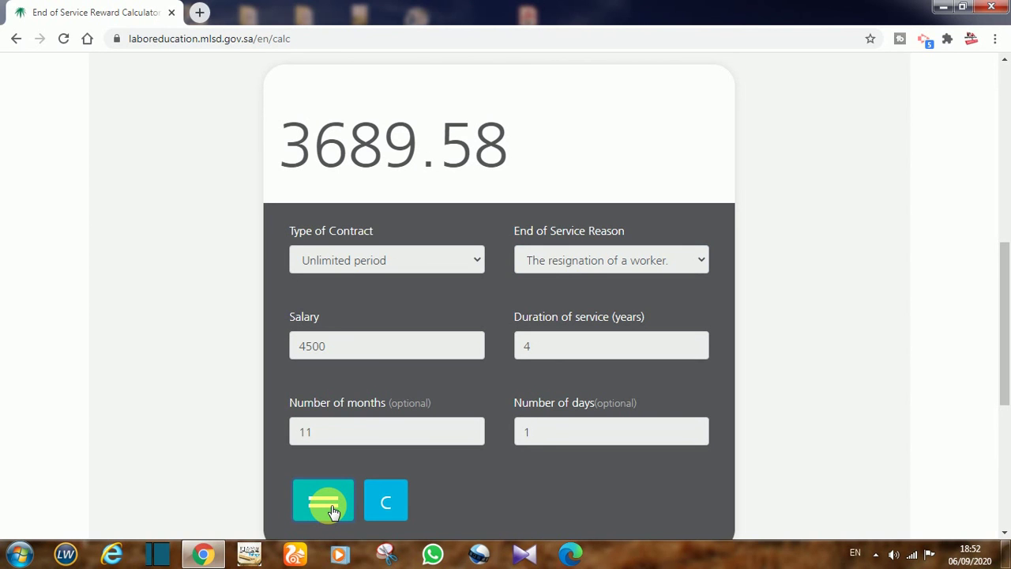
# Step: Recalculate the reward for a worker who leaves without submitting a resignation, other than the conditions stated in Article (81)
pyautogui.click(672, 269)
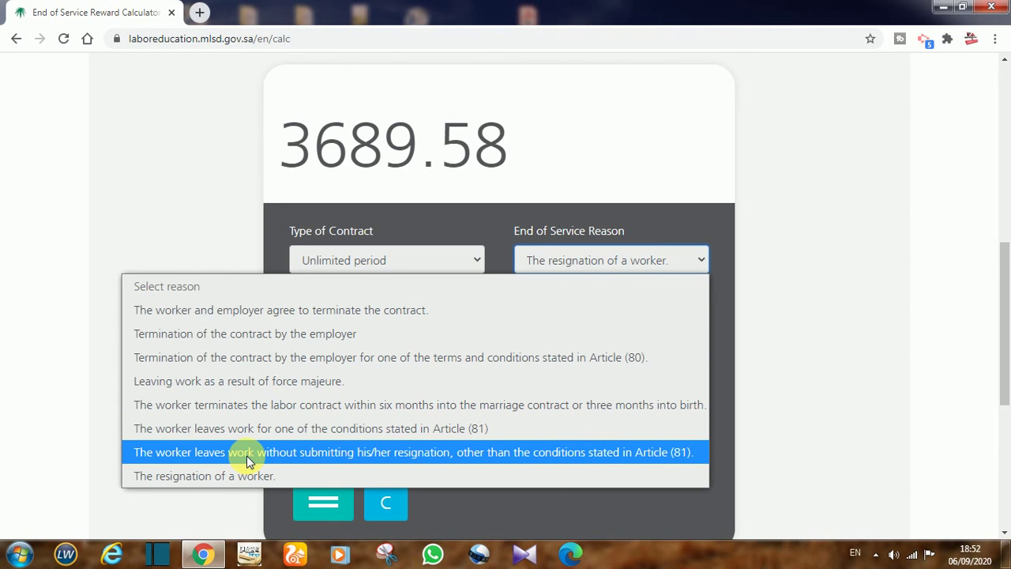
pyautogui.click(352, 457)
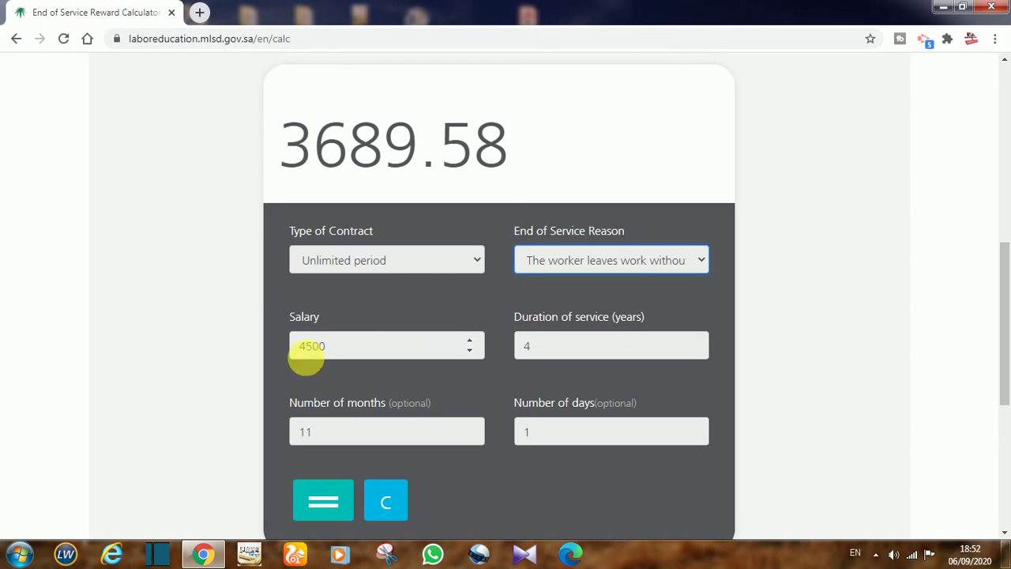
pyautogui.click(321, 517)
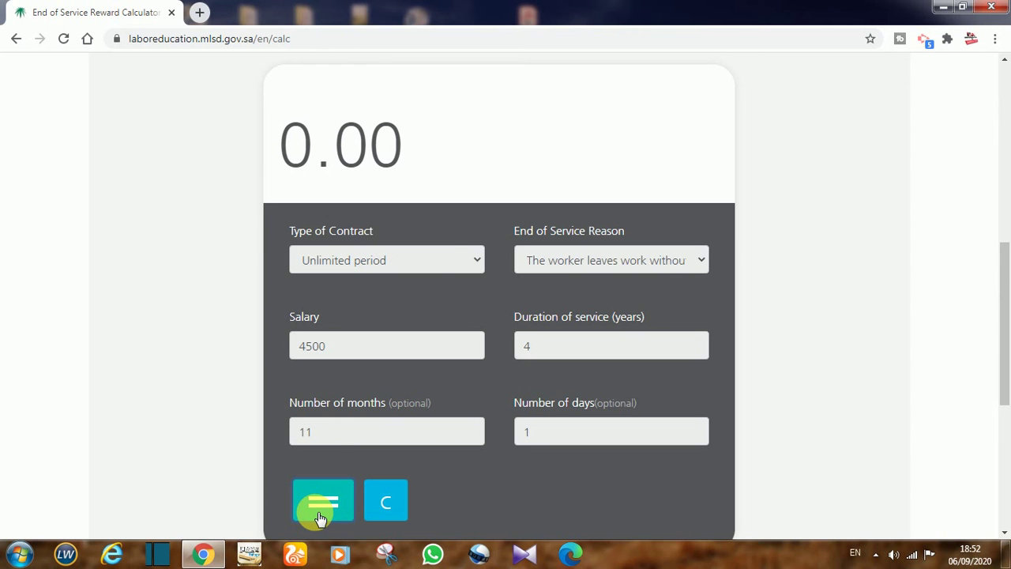
# Step: Set the reason to The worker and employer agree to terminate the contract, and recalculate the reward
pyautogui.click(429, 249)
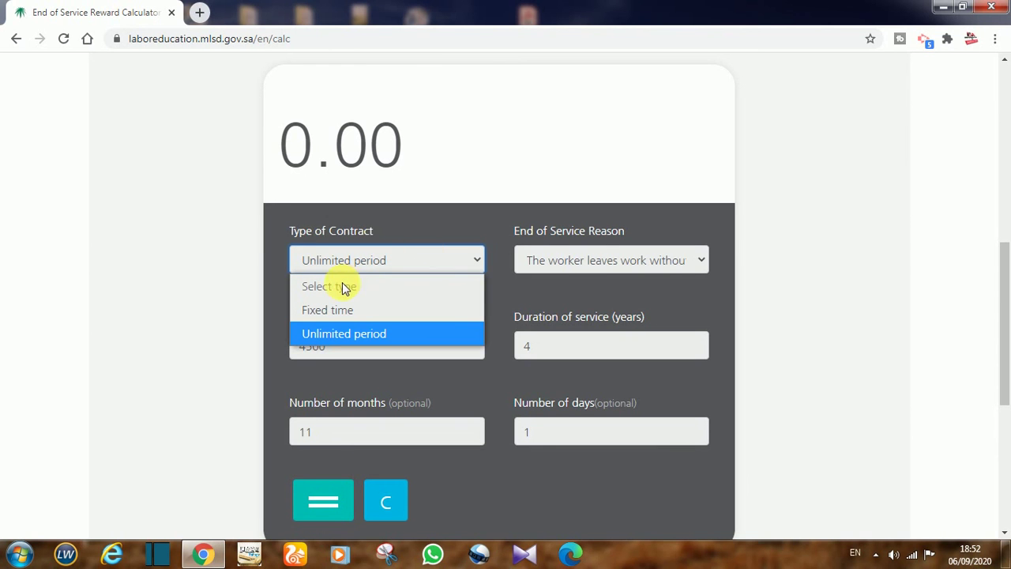
pyautogui.click(598, 261)
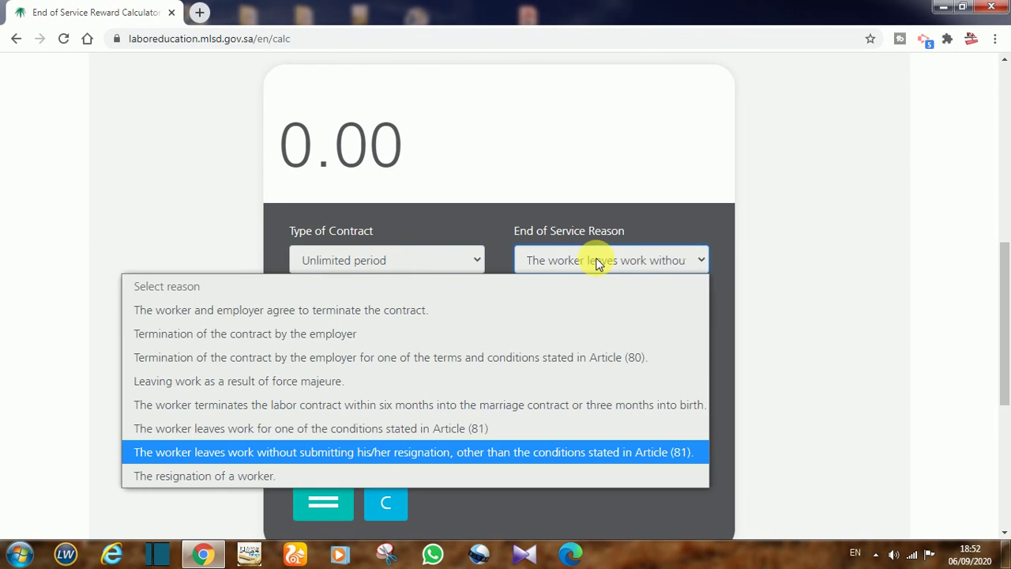
pyautogui.click(299, 315)
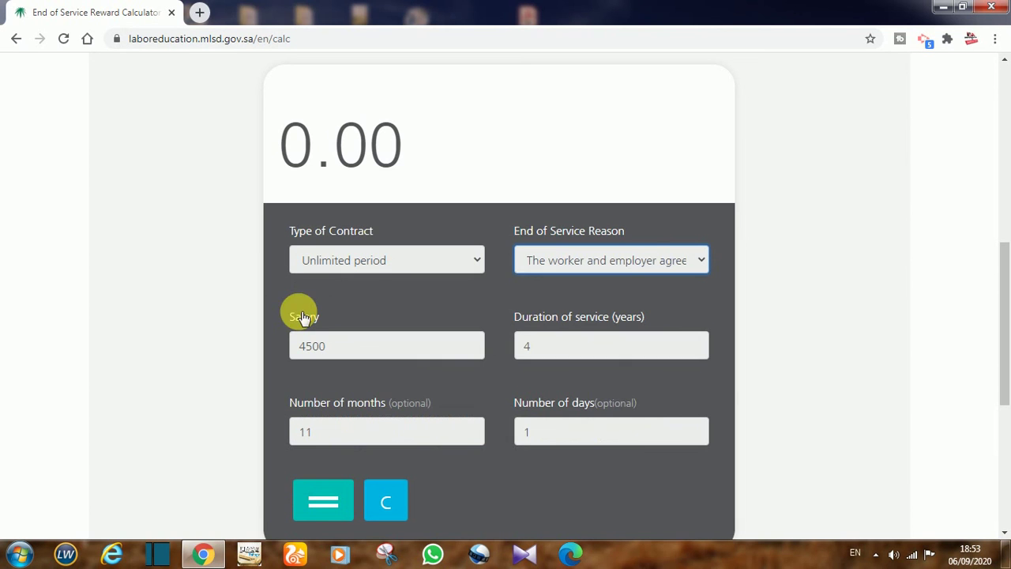
pyautogui.click(318, 499)
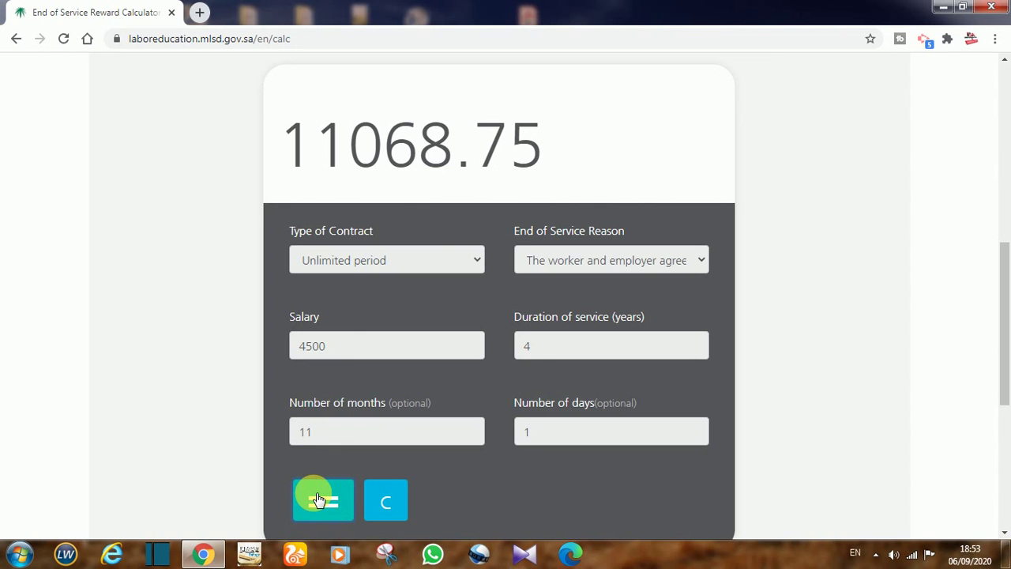